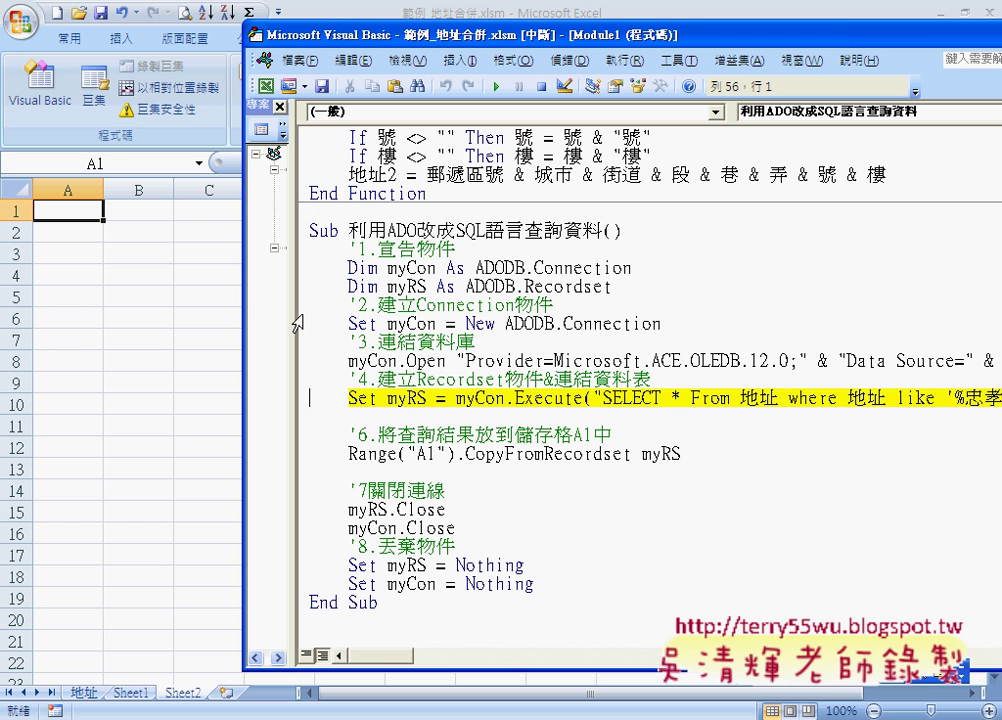
# Step through the rest of the ADO macro so the five query result rows land at A1 of Sheet2.
pyautogui.press('F8')
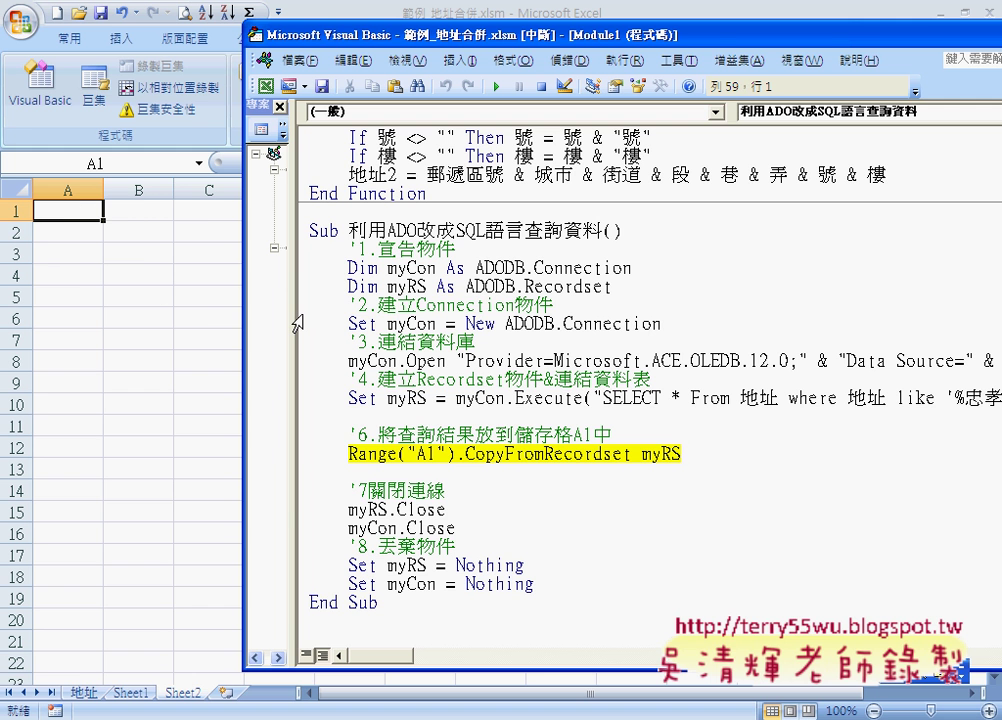
pyautogui.press('F8')
pyautogui.press('F8')
pyautogui.press('F8')
pyautogui.press('F8')
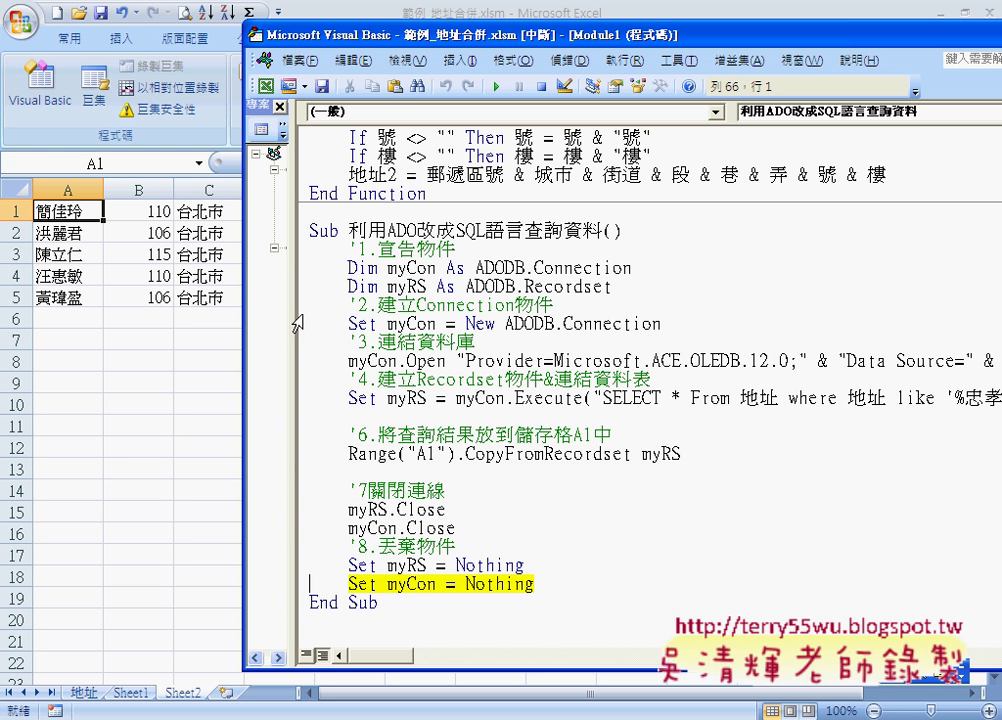
pyautogui.press('F8')
pyautogui.press('F8')
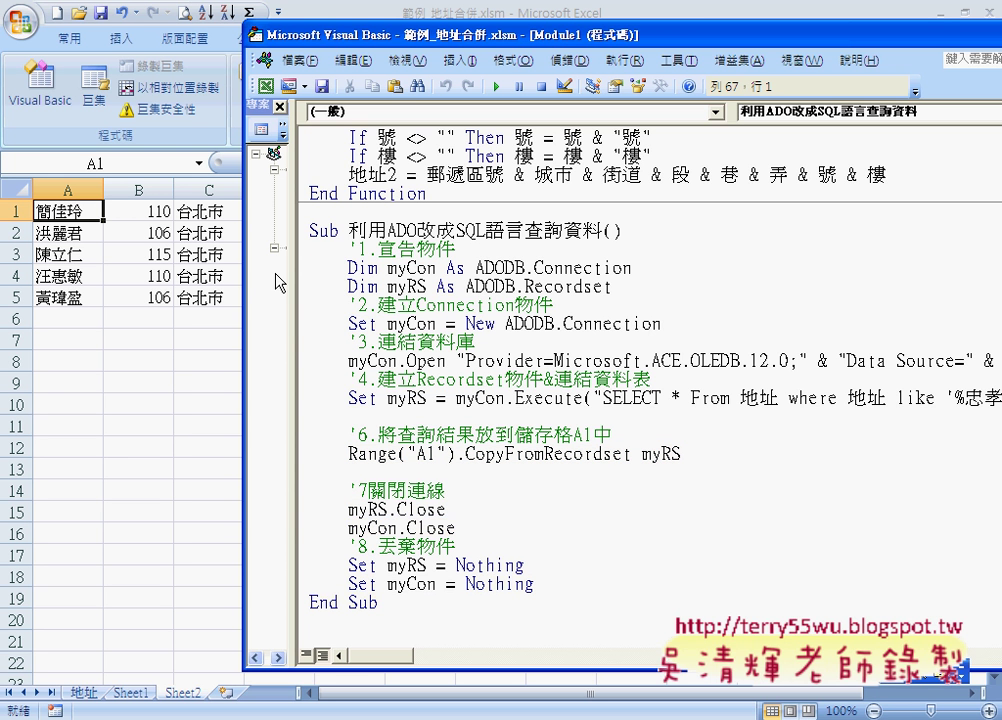
# Review the five address records and the combined addresses in column J, then return to the Module1 code.
pyautogui.click(160, 297)
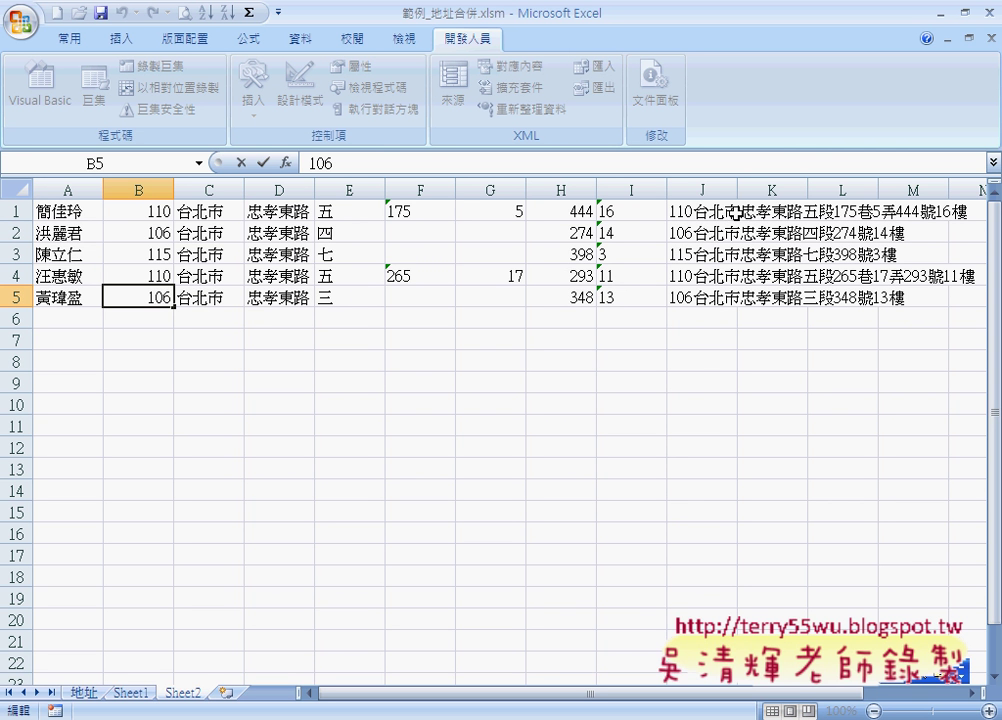
pyautogui.click(730, 213)
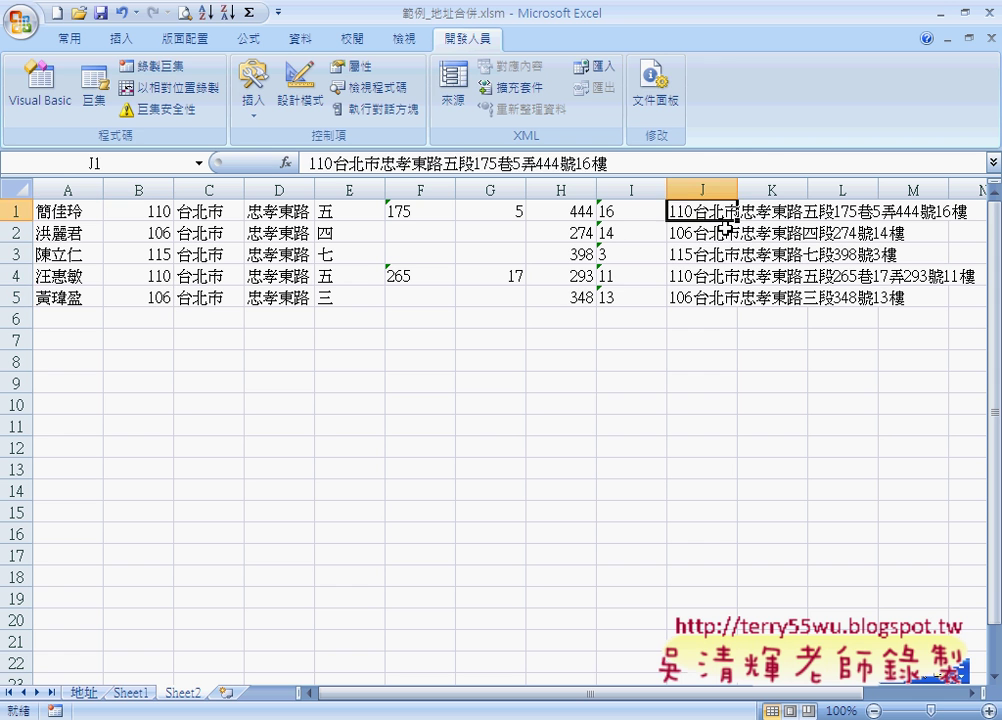
pyautogui.press('Down')
pyautogui.press('Down')
pyautogui.press('Down')
pyautogui.press('Down')
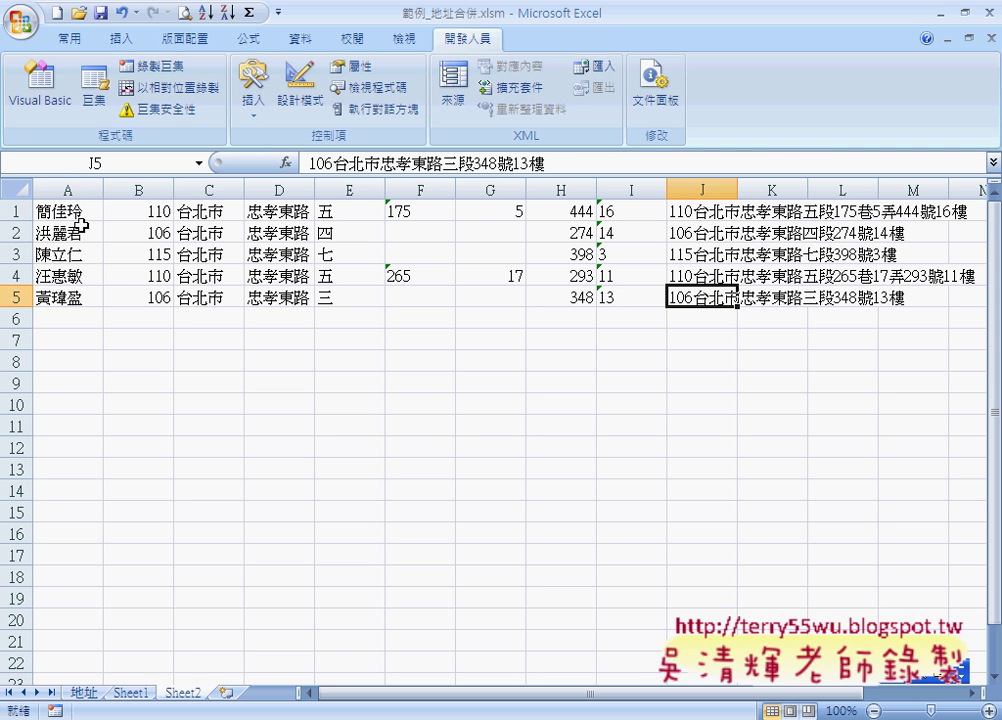
pyautogui.click(63, 214)
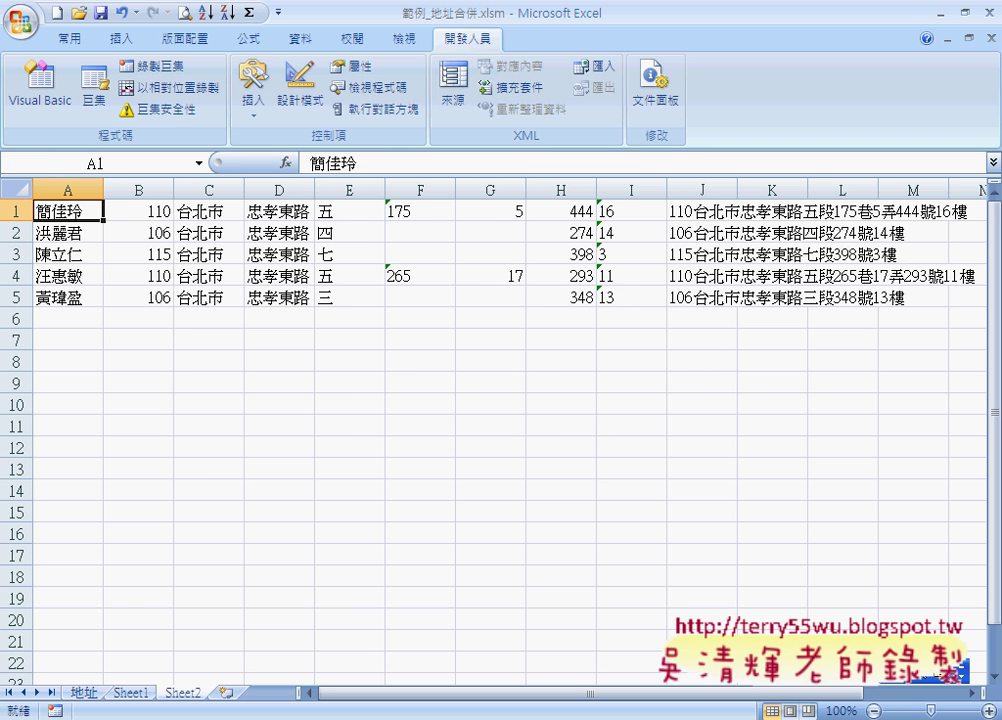
pyautogui.hotkey('alt', 'F11')
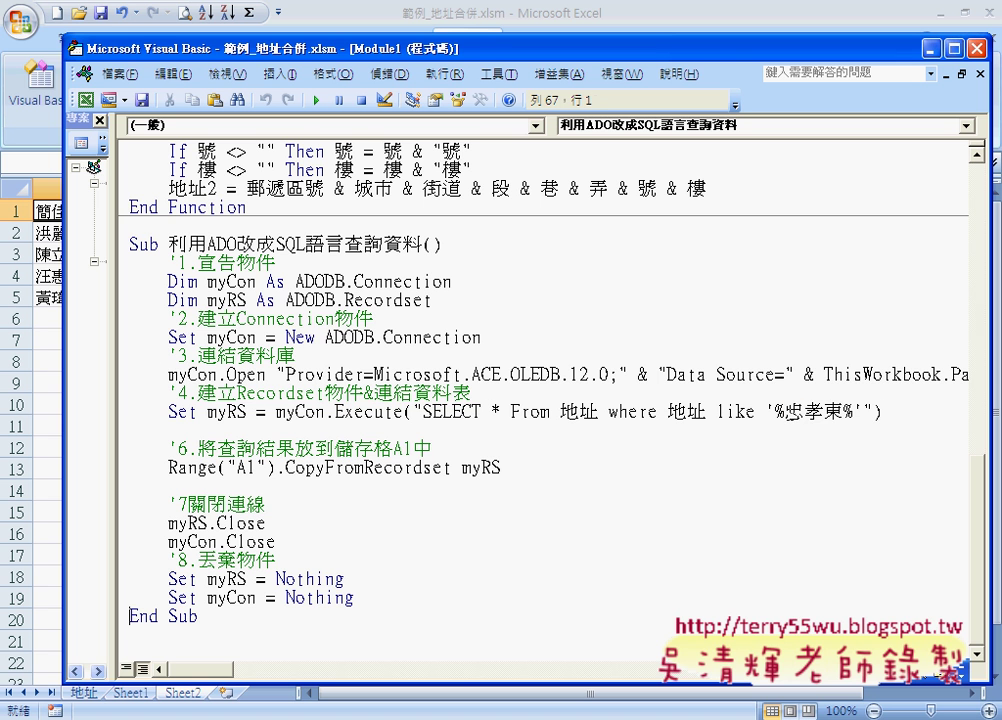
# Highlight 忠孝東 in the Execute SQL string, then bring up the Google Drive reference code in Firefox.
pyautogui.moveTo(785, 411); pyautogui.dragTo(825, 411)
pyautogui.hotkey('shift', 'Right')
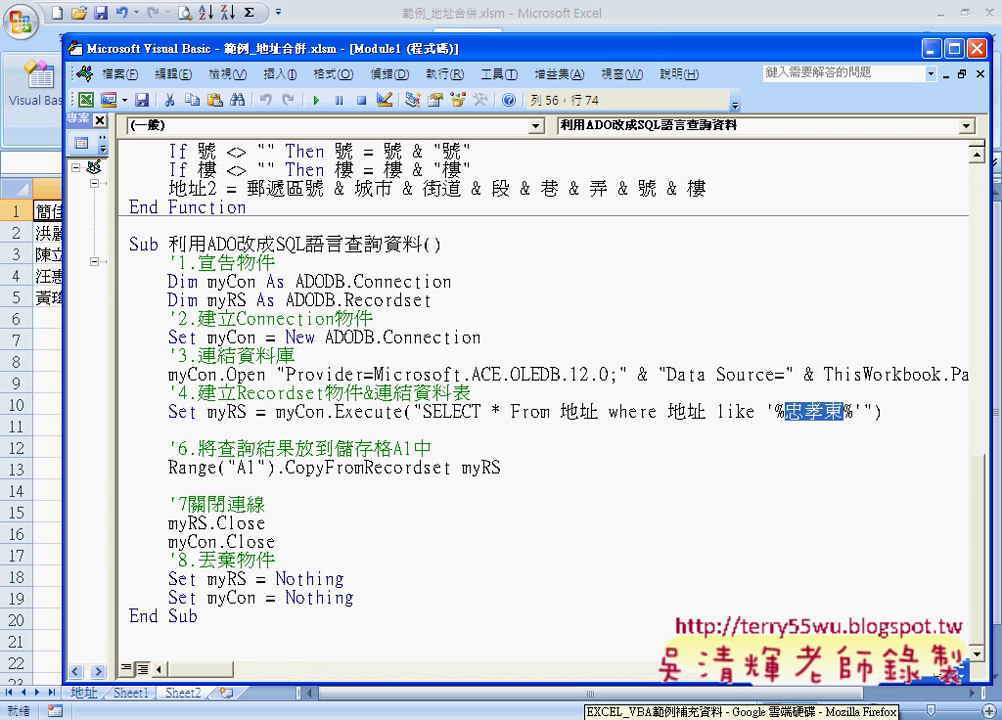
pyautogui.click(740, 714)
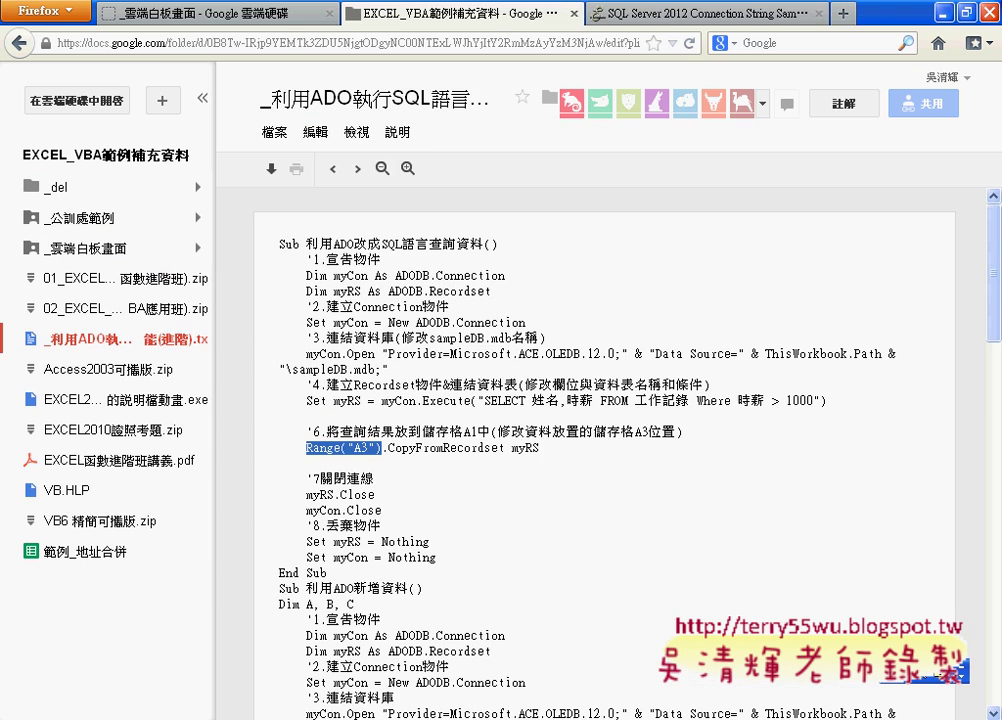
# Take ConnectionStrings.com back from the SQL Server 2012 page to its home page, then return to Google Drive.
pyautogui.click(737, 18)
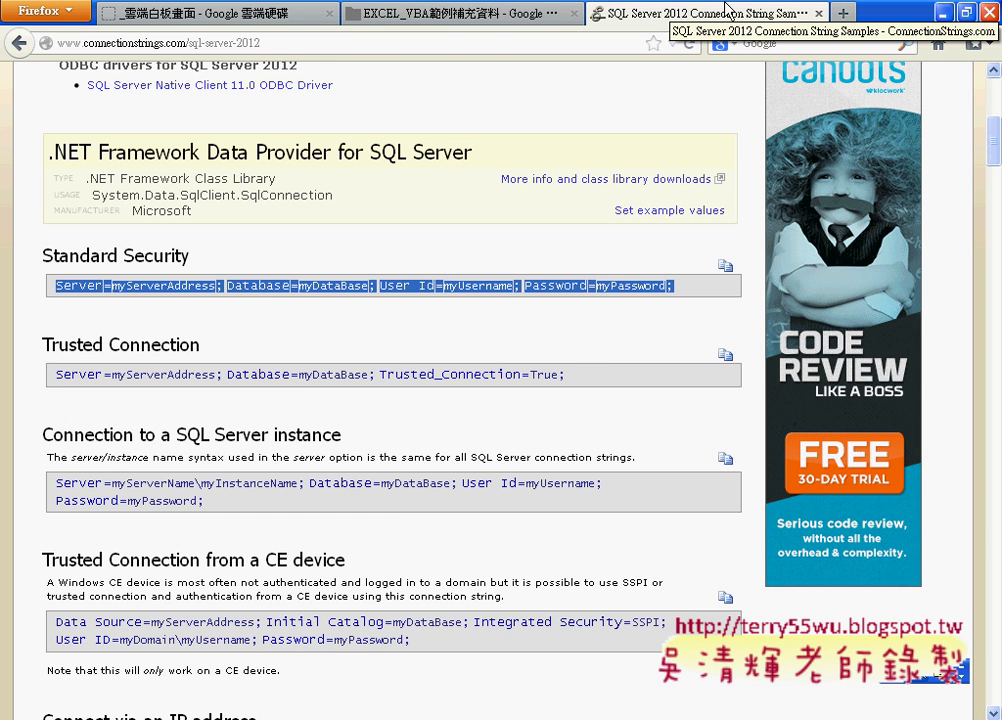
pyautogui.click(15, 44)
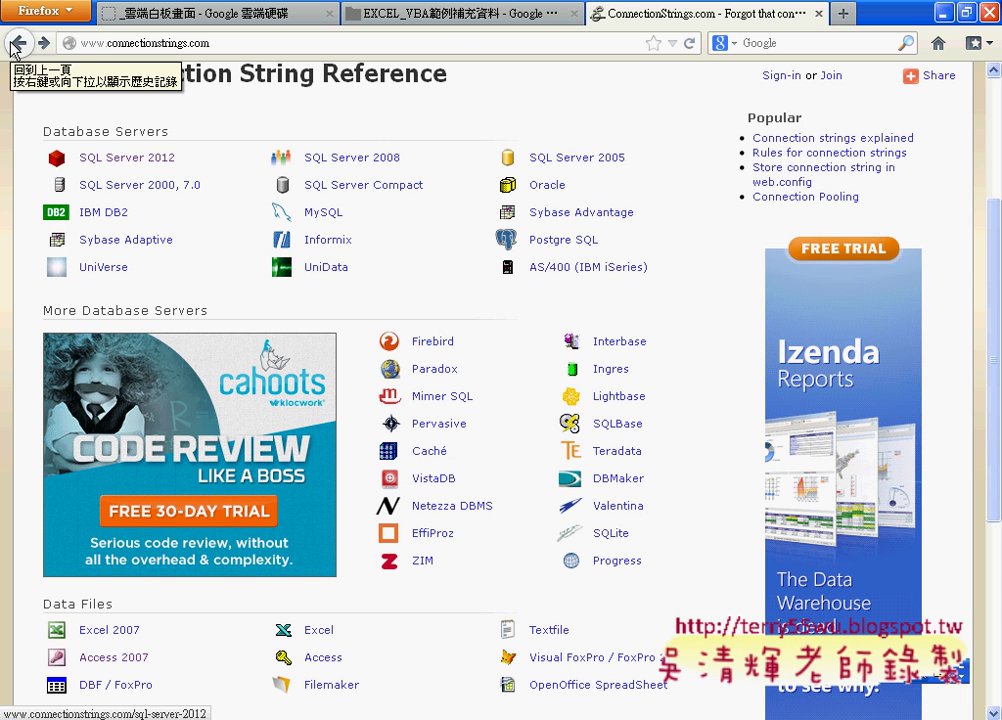
pyautogui.click(454, 25)
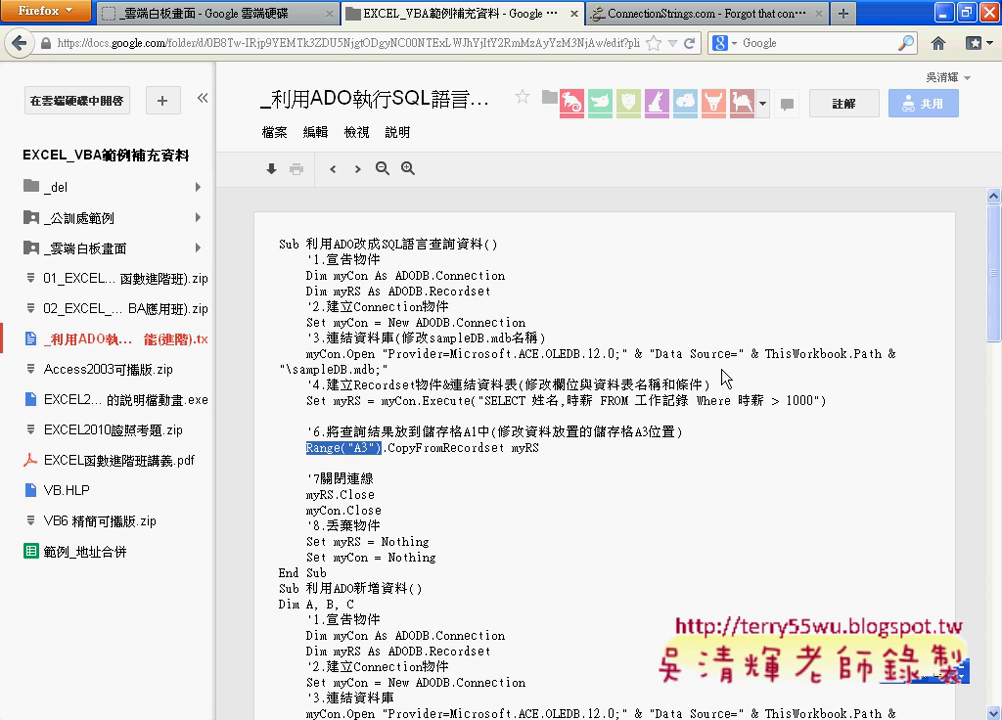
pyautogui.moveTo(773, 353); pyautogui.dragTo(812, 353)
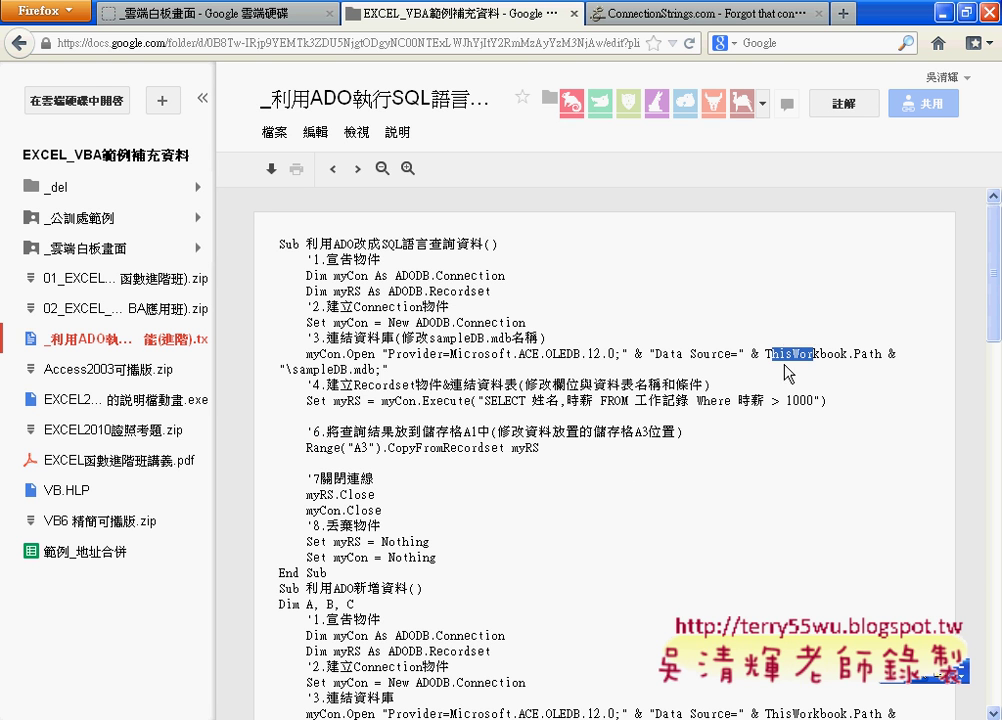
pyautogui.moveTo(668, 404); pyautogui.dragTo(590, 384)
pyautogui.click(675, 410)
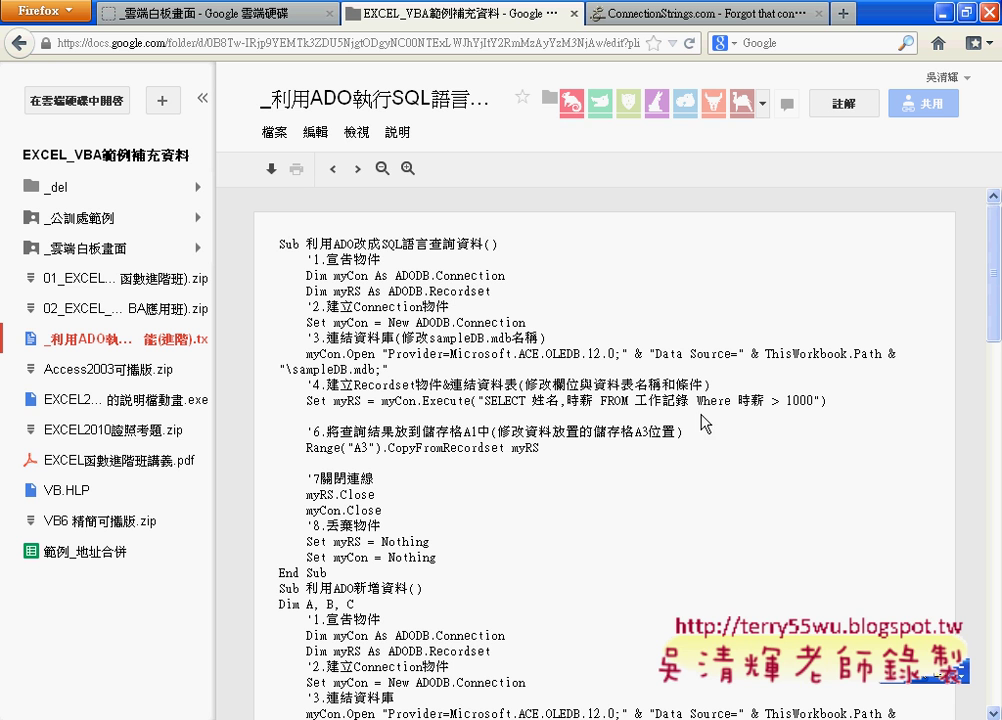
pyautogui.moveTo(797, 401); pyautogui.dragTo(499, 401)
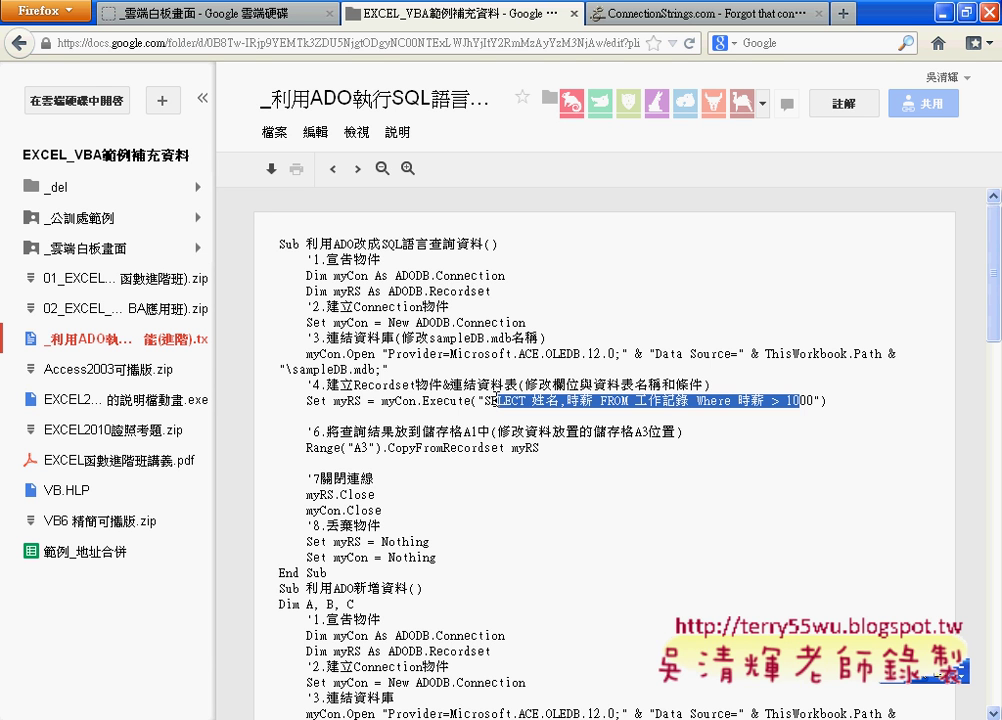
pyautogui.click(500, 400)
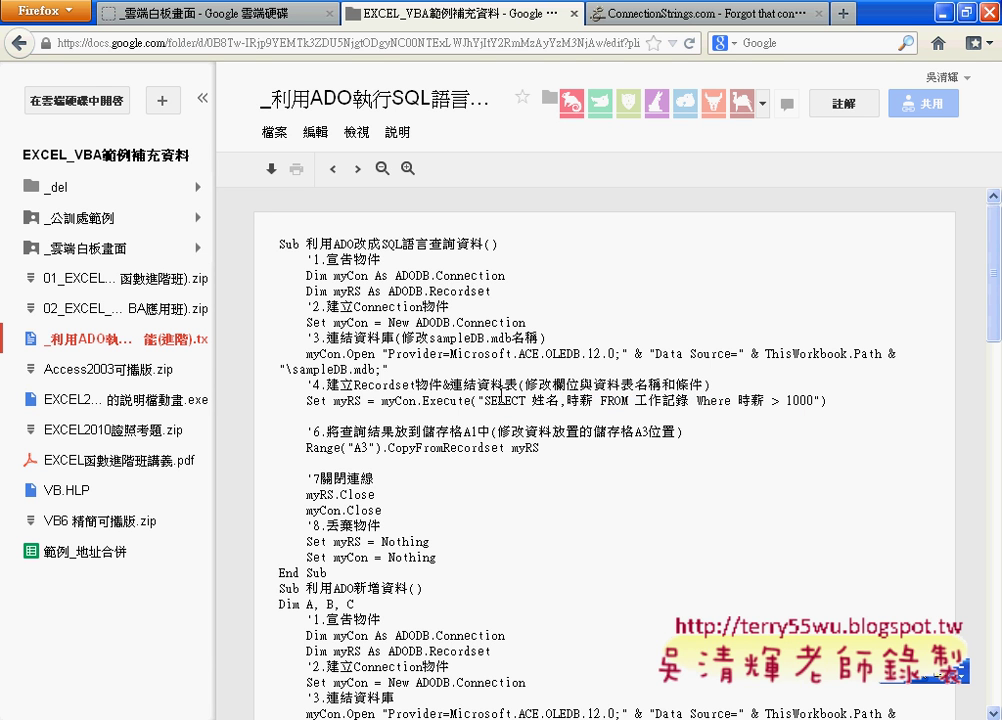
# Skim the insert, update and delete ADO subs in the Google Drive file, then go to ConnectionStrings.com.
pyautogui.scroll(-2, 500, 378)
pyautogui.scroll(-1, 500, 378)
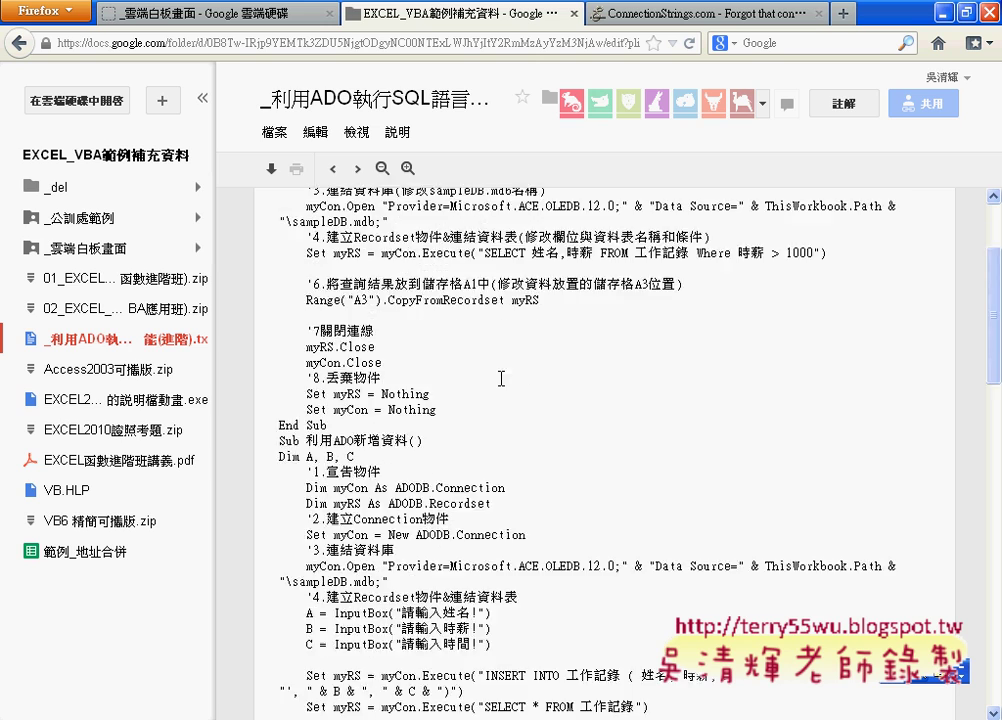
pyautogui.scroll(-2, 500, 378)
pyautogui.scroll(-5, 505, 383)
pyautogui.scroll(-5, 512, 388)
pyautogui.scroll(-3, 512, 388)
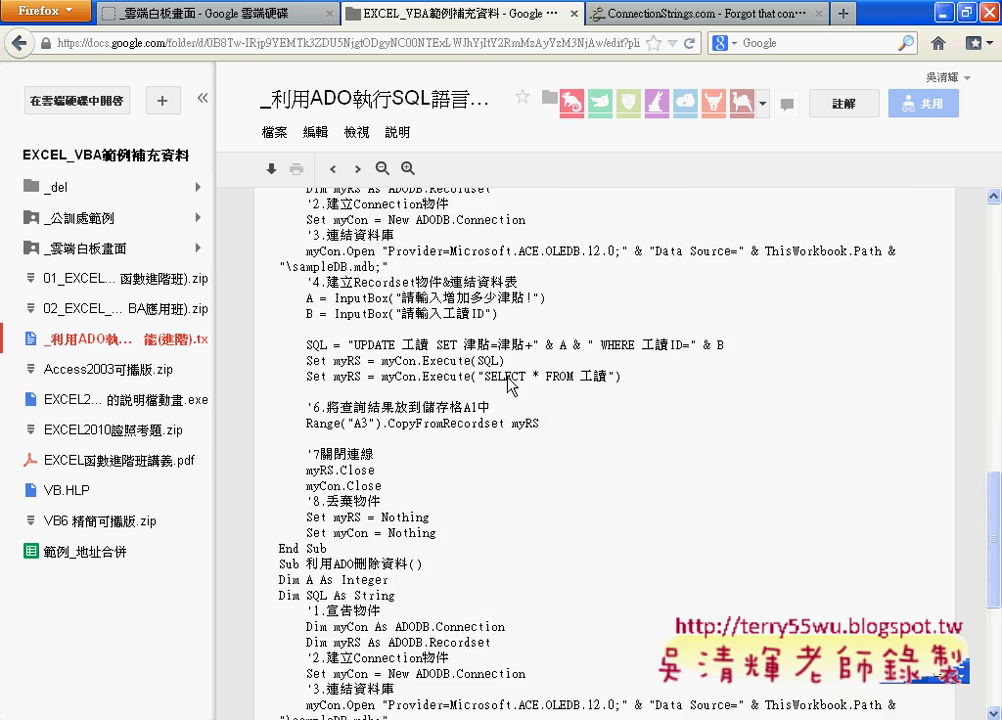
pyautogui.scroll(-7, 512, 385)
pyautogui.scroll(-1, 512, 383)
pyautogui.scroll(5, 509, 382)
pyautogui.scroll(7, 509, 380)
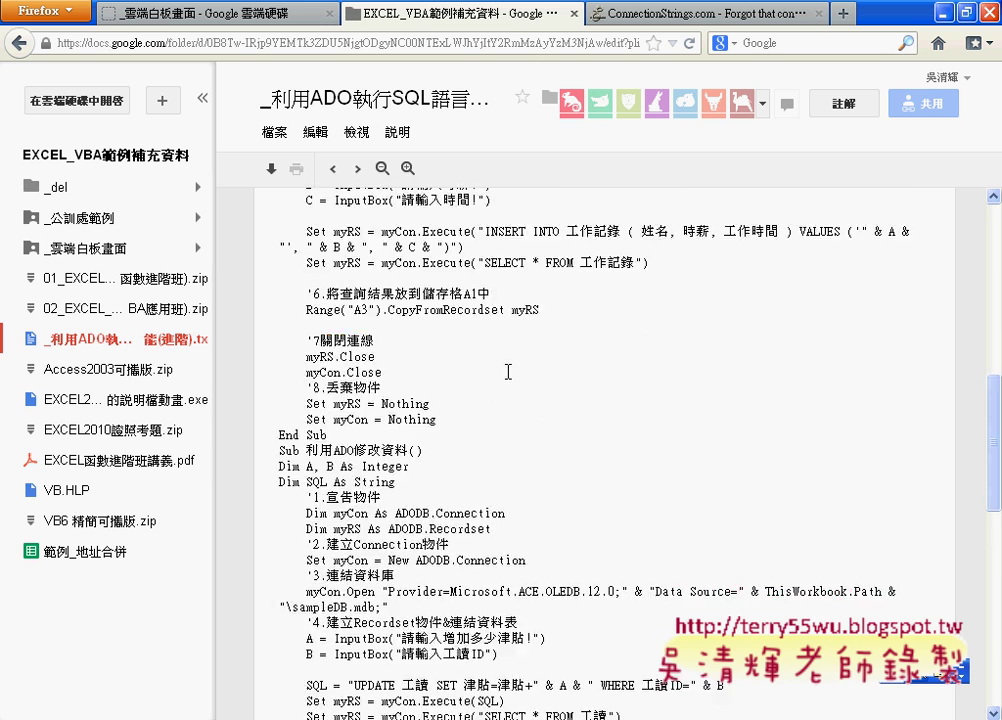
pyautogui.scroll(7, 509, 379)
pyautogui.scroll(7, 509, 378)
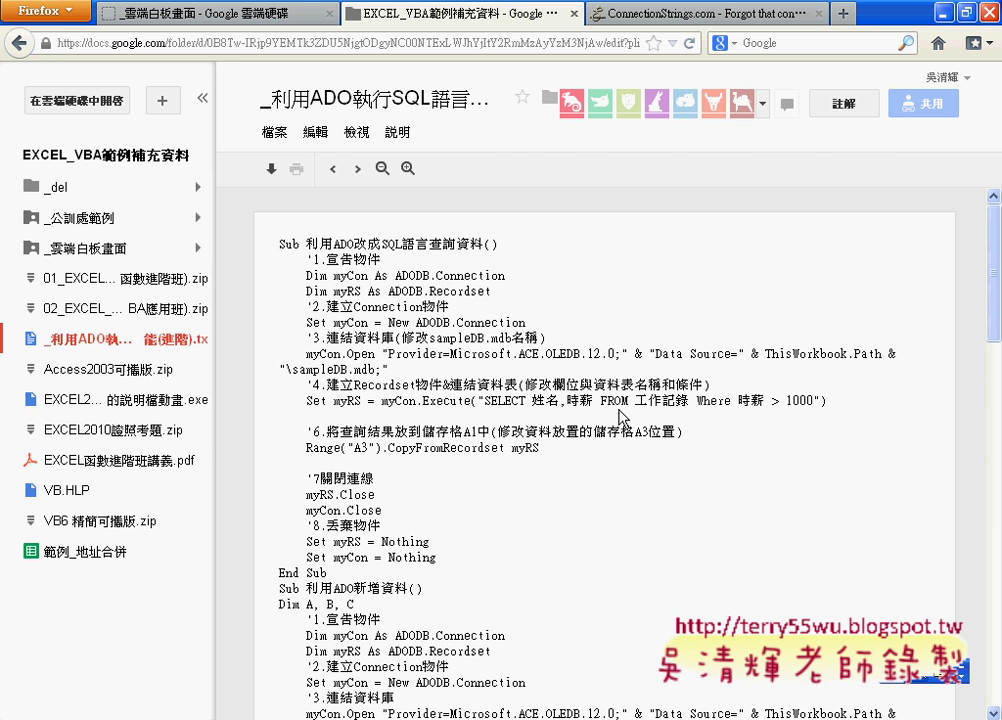
pyautogui.click(684, 20)
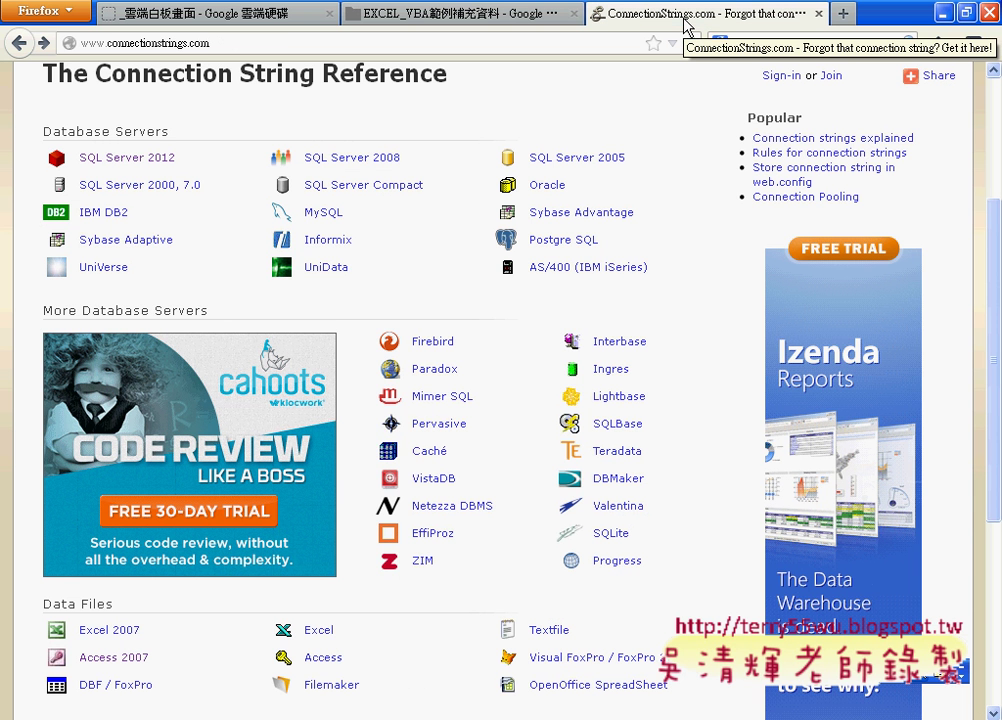